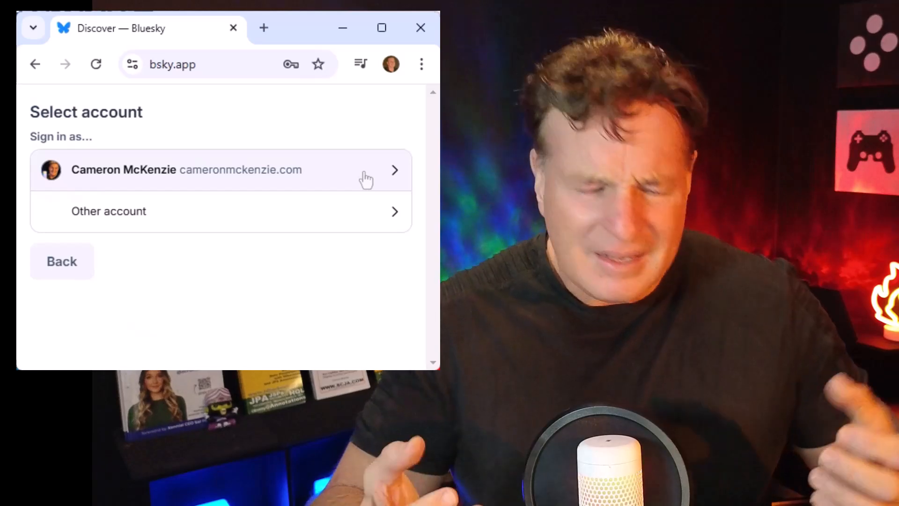
Sign in to Bluesky Social with the saved account by entering the account password and submitting the form.
click(366, 178)
drag(192, 280, 21, 287)
text(••••••••)
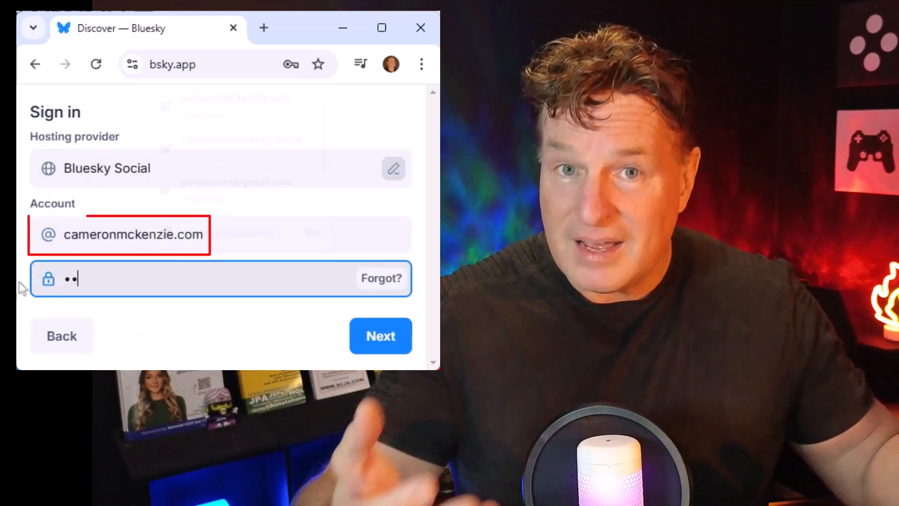
text(••••••••)
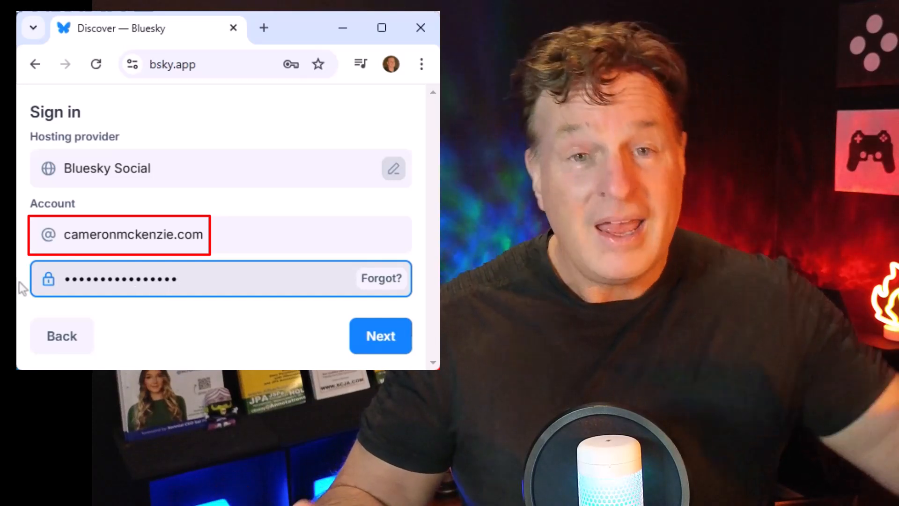
click(399, 344)
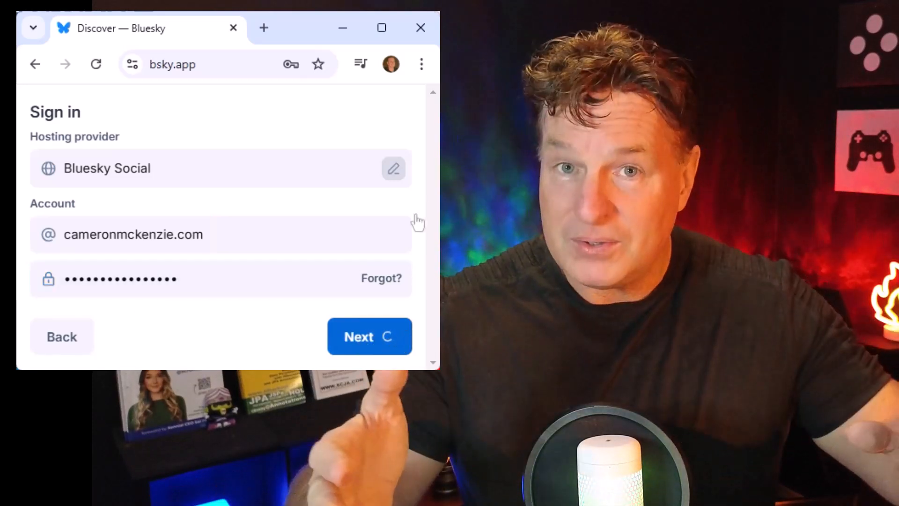
scroll(424, 181, down, 4)
scroll(424, 181, down, 2)
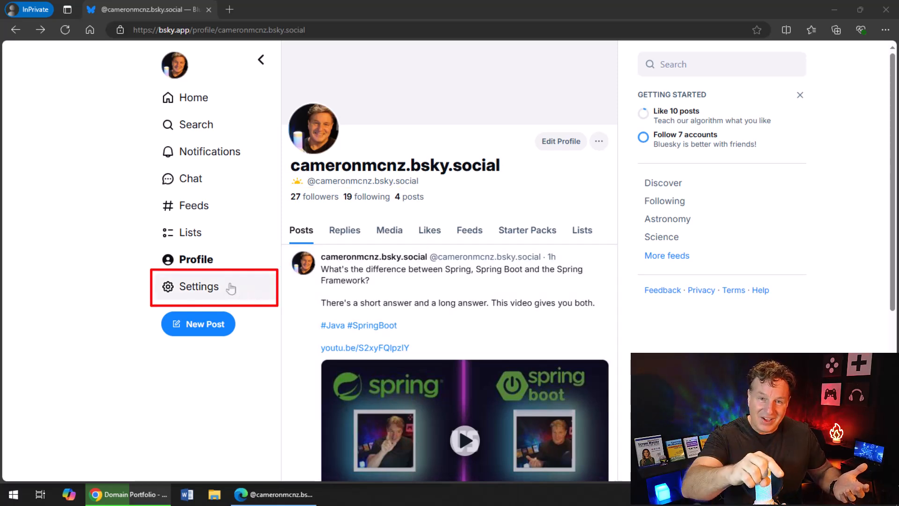
In the account settings, start changing the handle to an owned domain and enter the personal domain name.
click(231, 288)
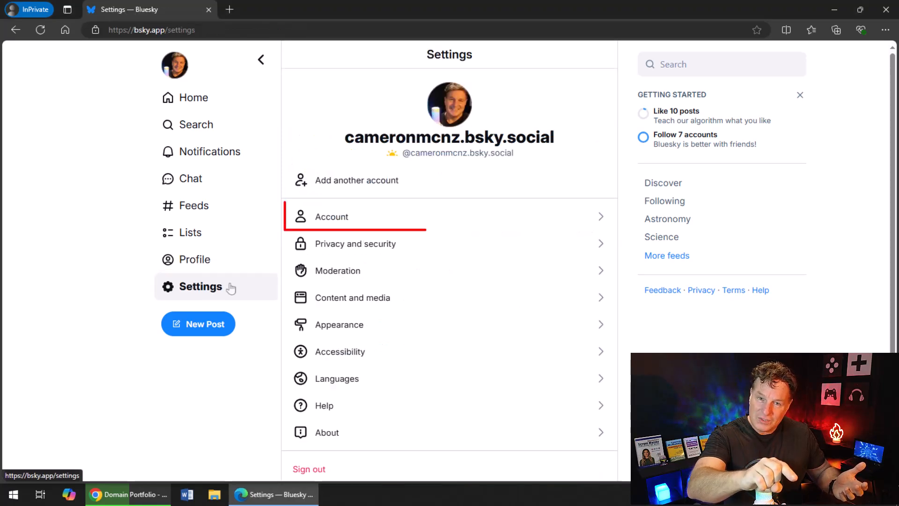
click(384, 217)
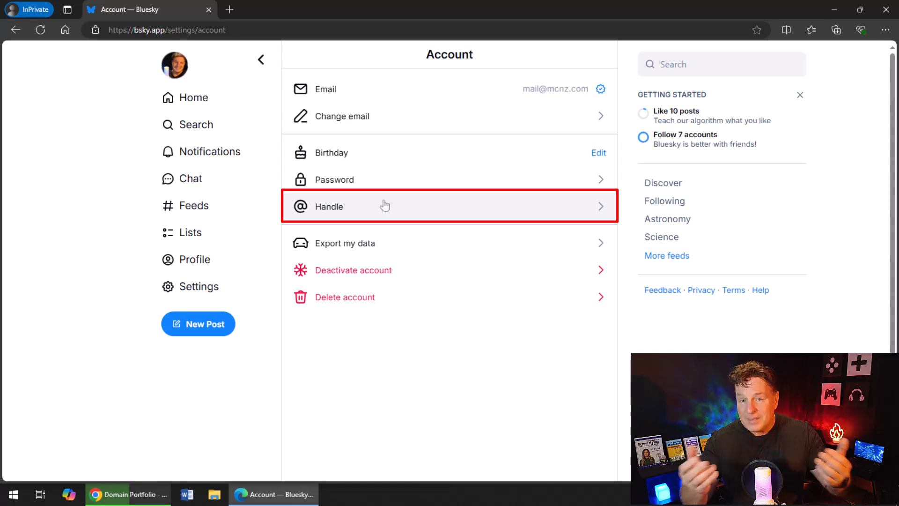
click(384, 206)
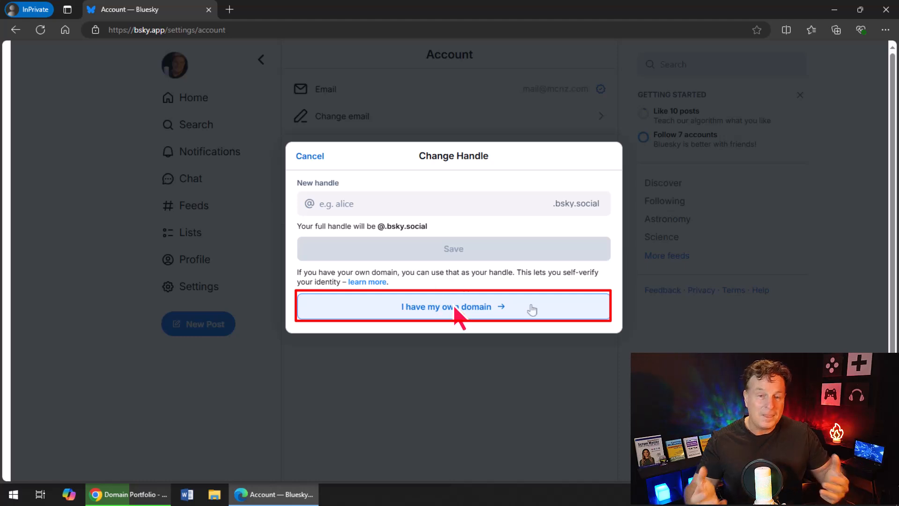
click(531, 309)
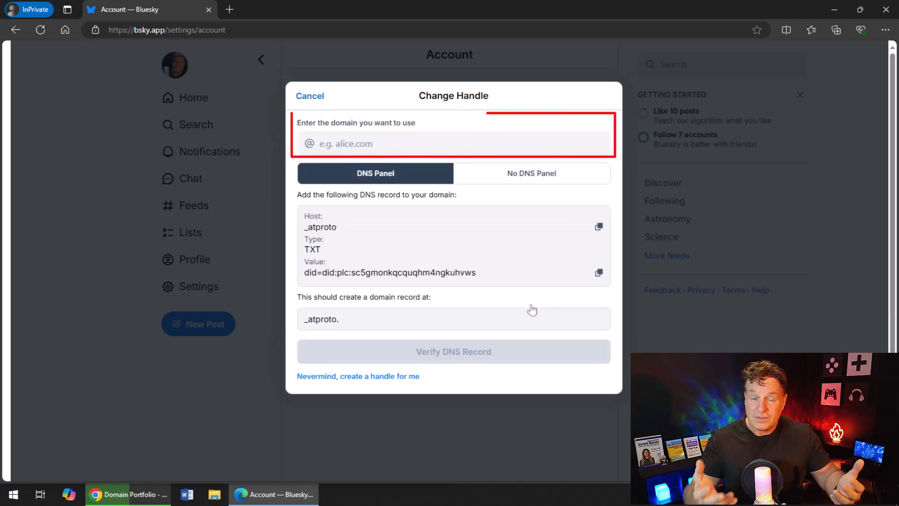
click(513, 144)
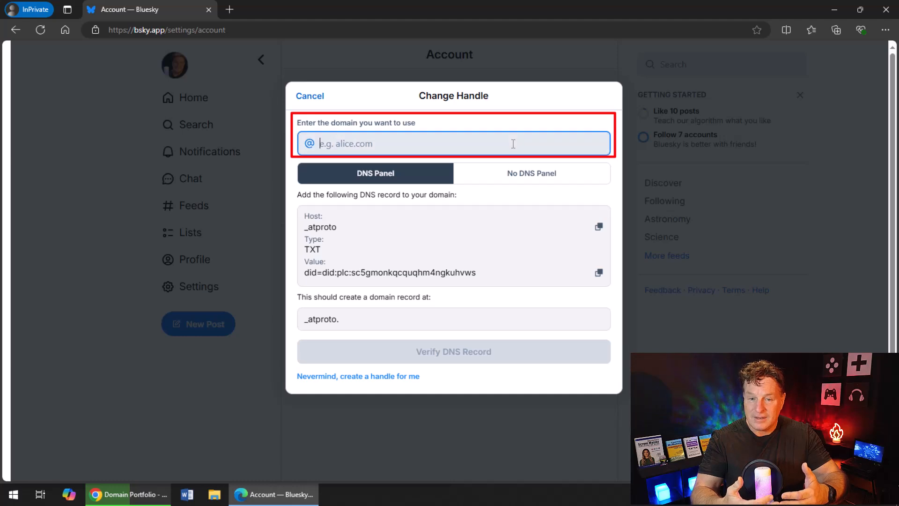
text(cameronmckenzie.com)
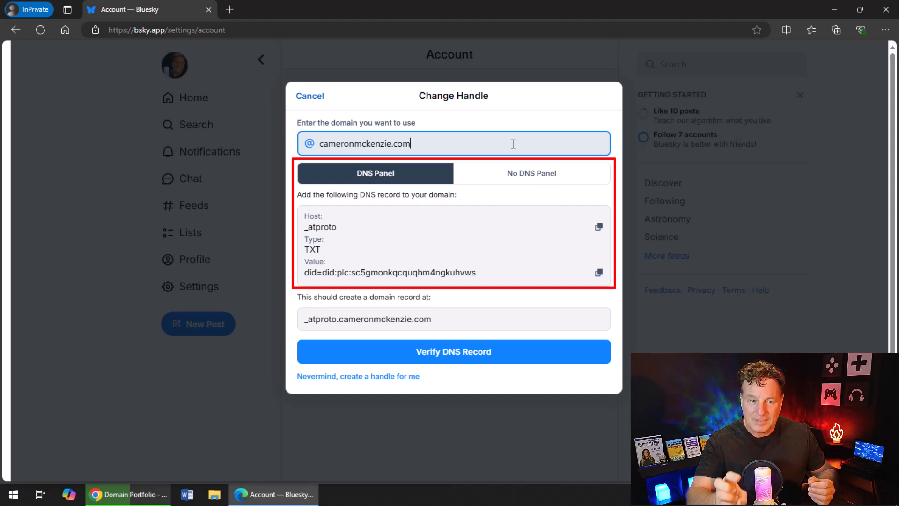
Place the Bluesky window beside GoDaddy's Domain Portfolio and open the DNS records of the same personal domain in GoDaddy.
key(super+Right)
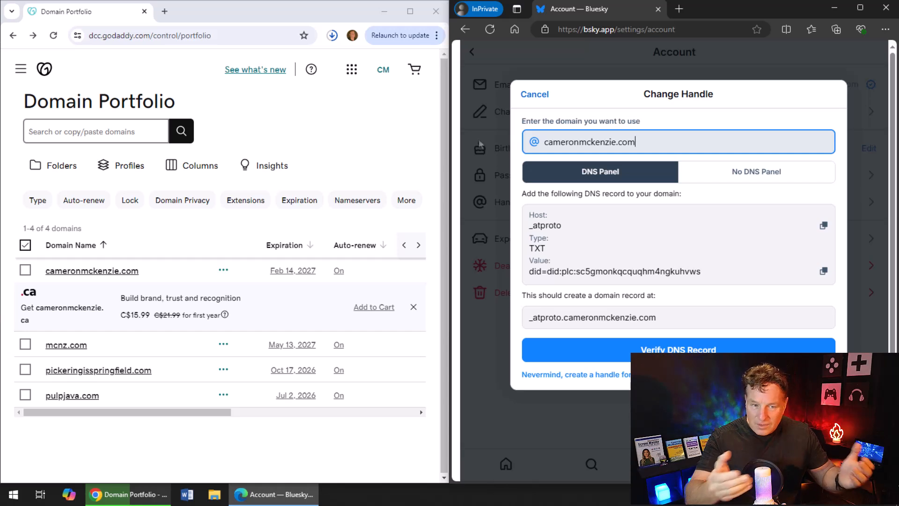
click(444, 139)
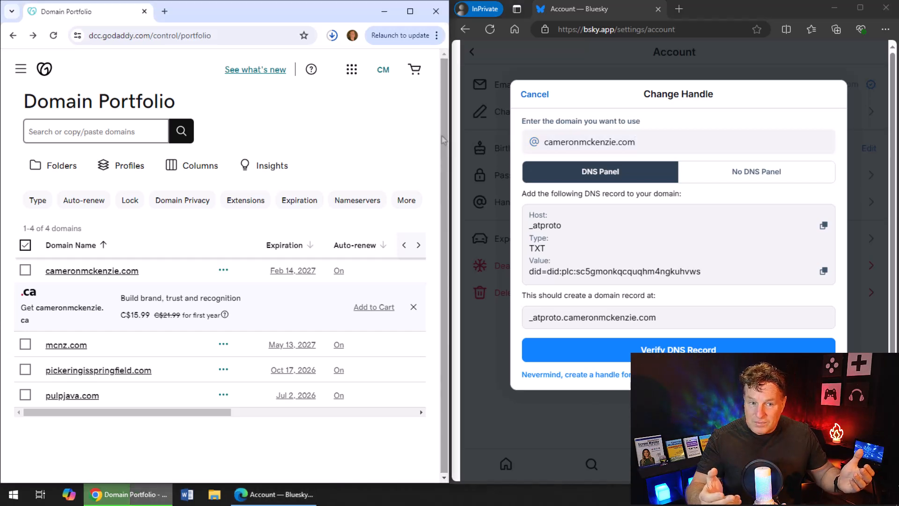
click(413, 307)
click(116, 274)
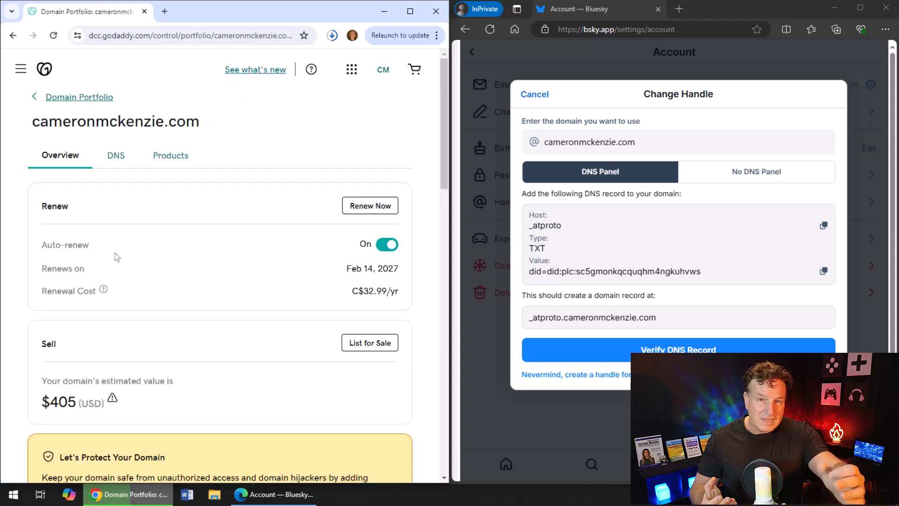
click(115, 156)
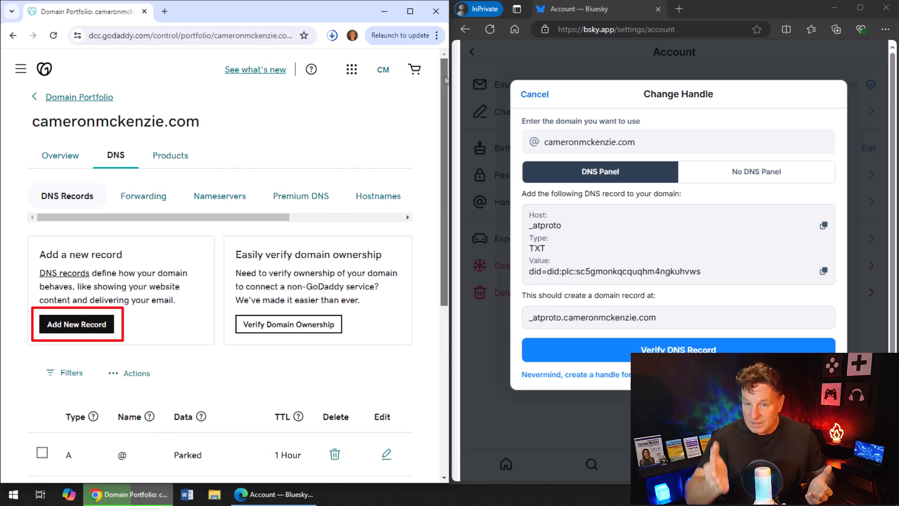
Add a new DNS record of type TXT and fill its name with the host _atproto copied from Bluesky's handle dialog.
drag(445, 81, 446, 183)
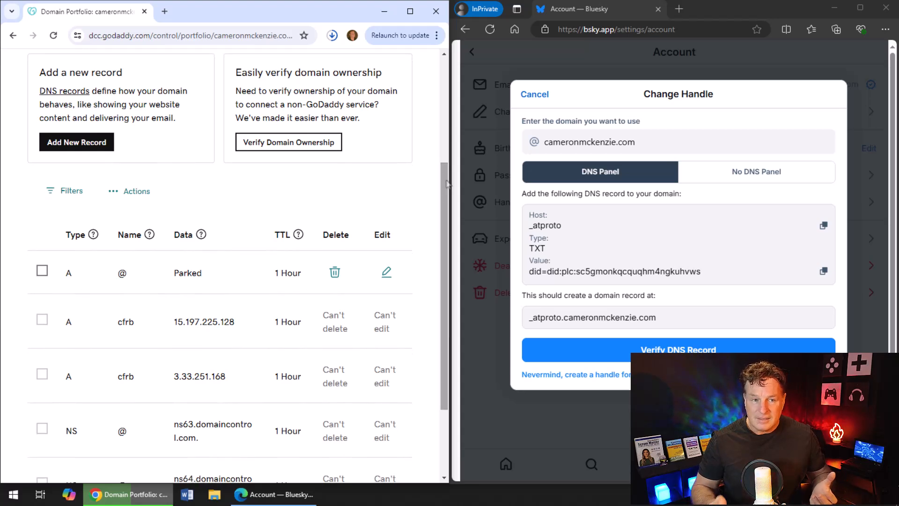
click(95, 148)
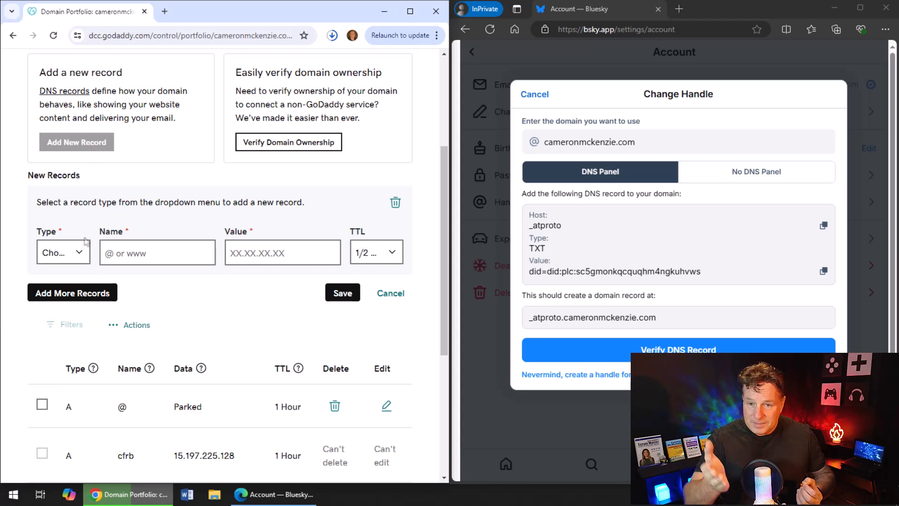
click(81, 256)
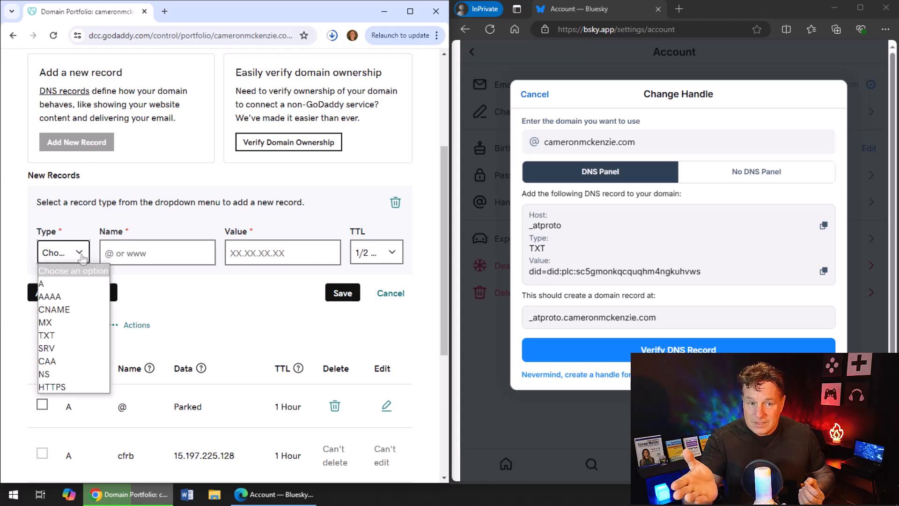
click(75, 336)
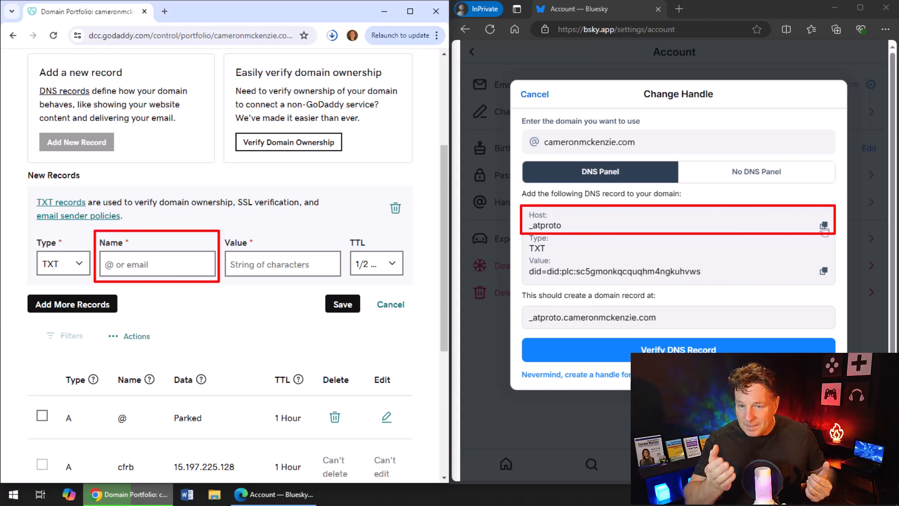
click(824, 227)
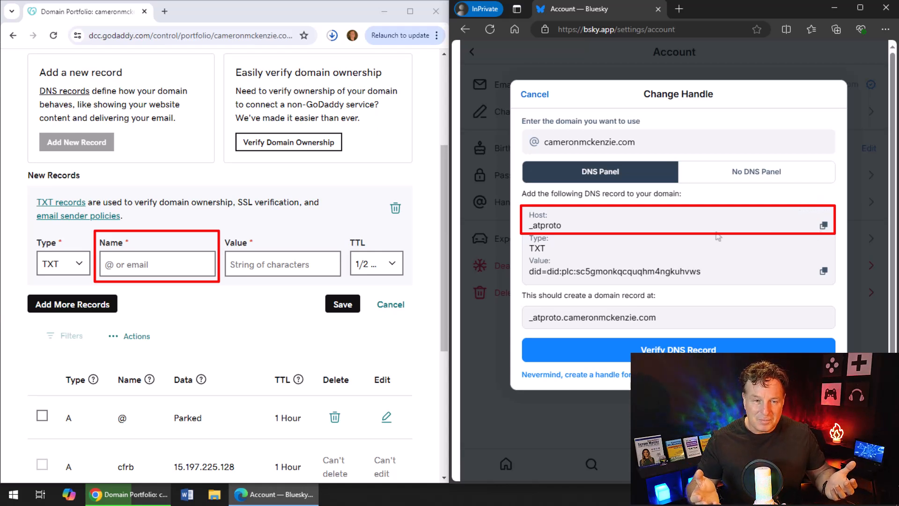
click(171, 262)
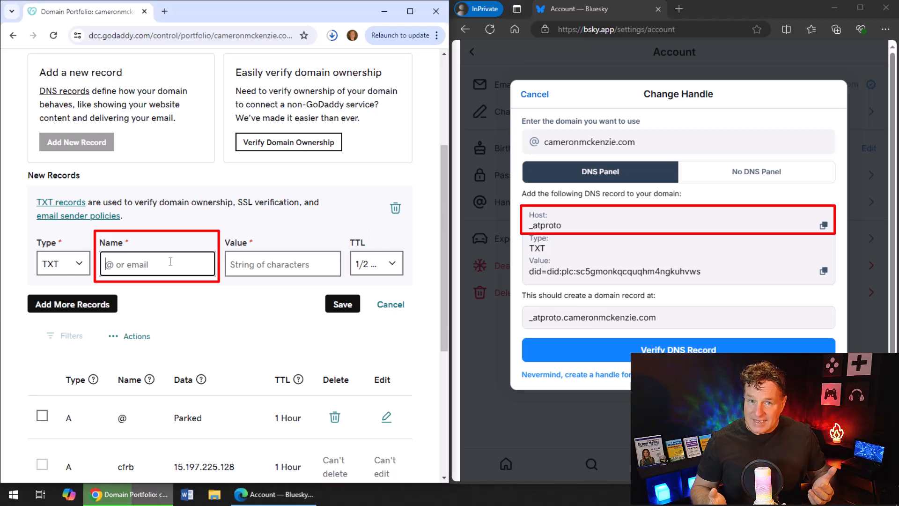
key(ctrl+v)
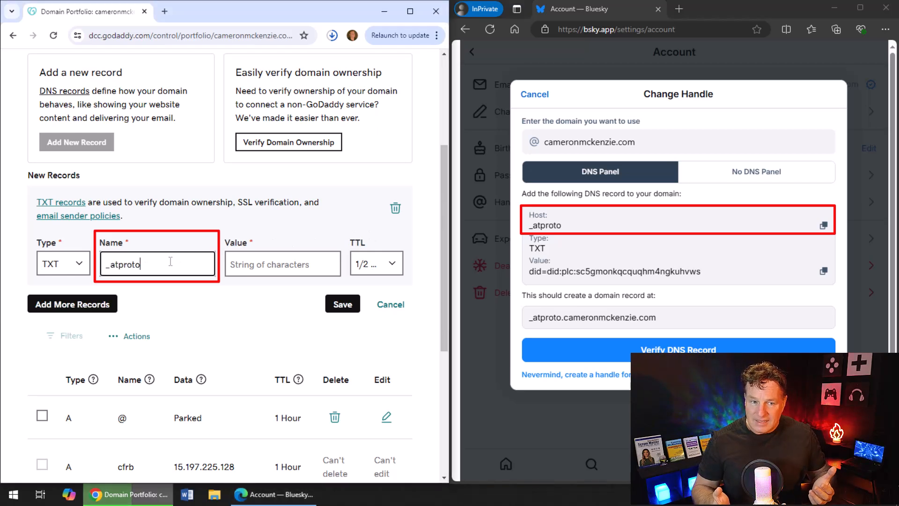
Copy the did value from Bluesky into the TXT record's value, save the record and check it in the DNS list.
click(817, 274)
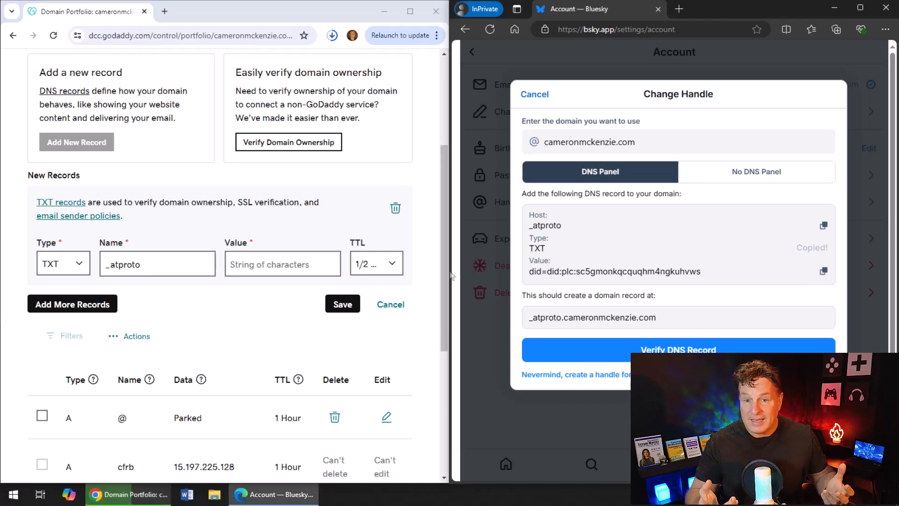
click(275, 263)
key(ctrl+v)
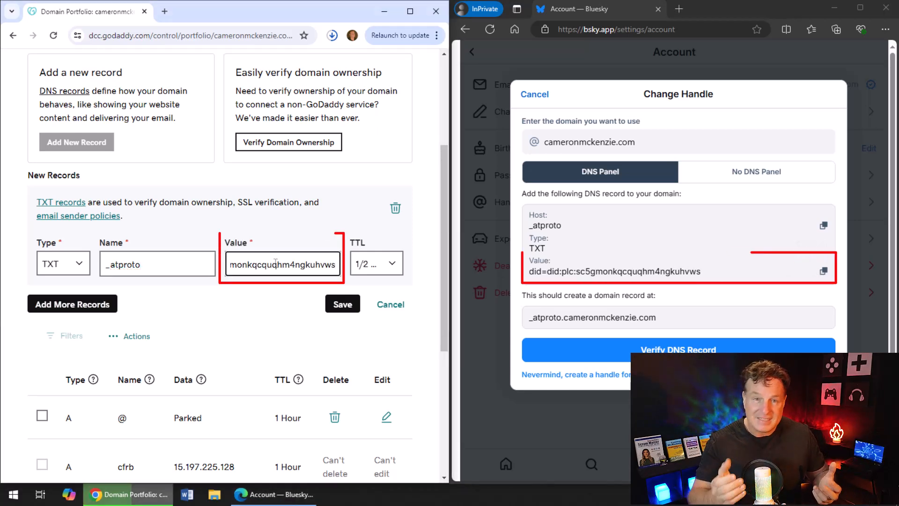
drag(275, 263, 219, 268)
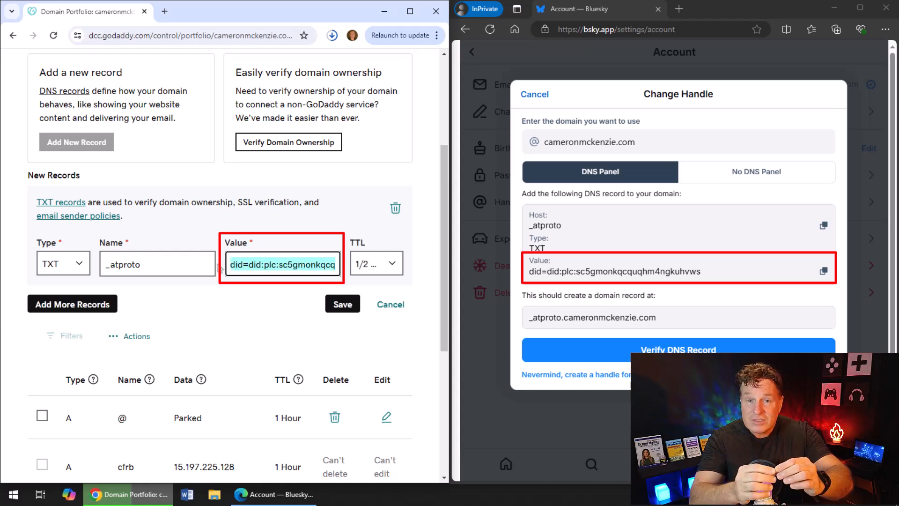
click(260, 301)
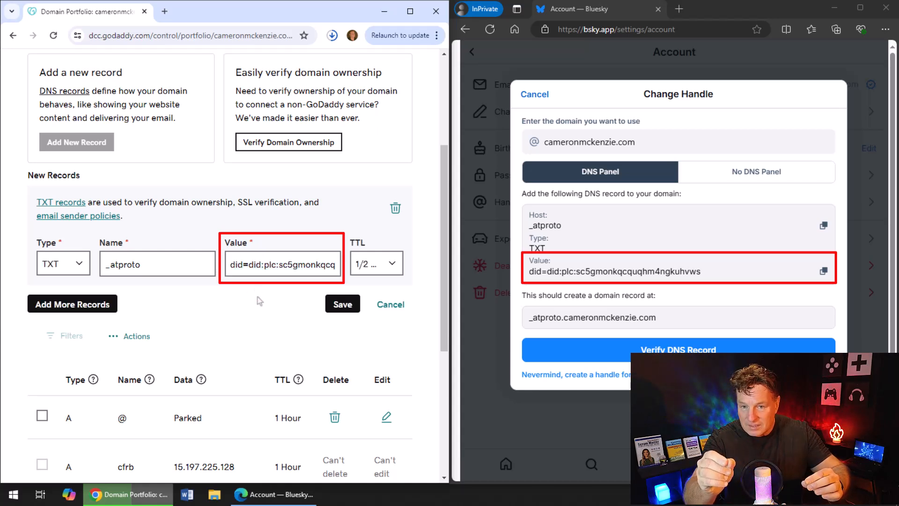
click(355, 307)
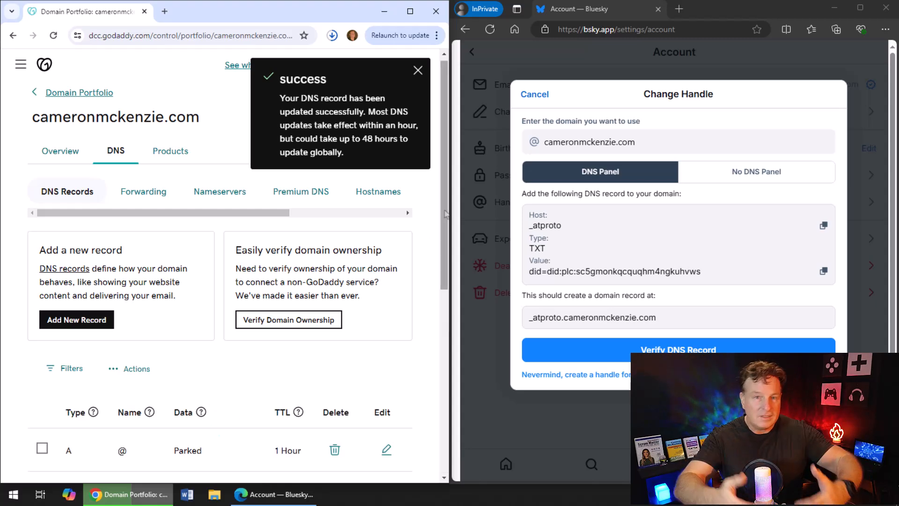
drag(444, 226, 438, 416)
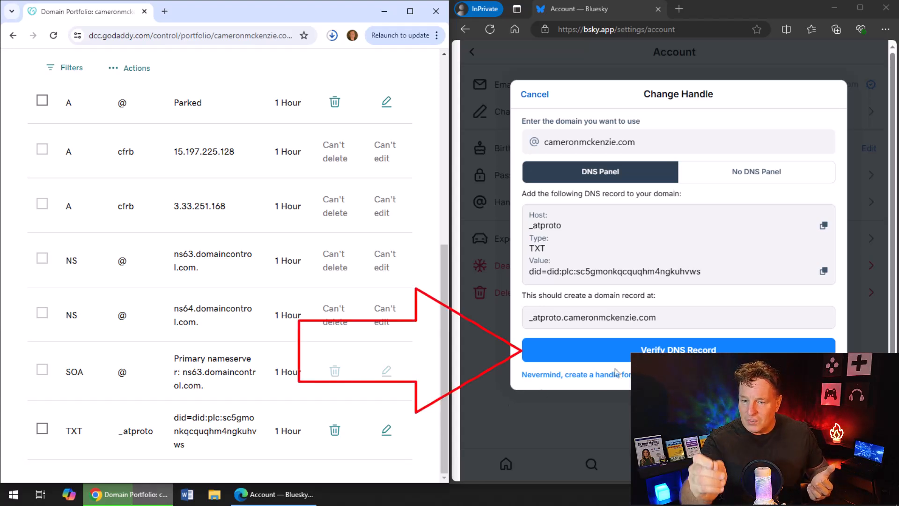
Verify the DNS record in Bluesky, retrying if needed, and update the handle to the personal domain.
click(738, 349)
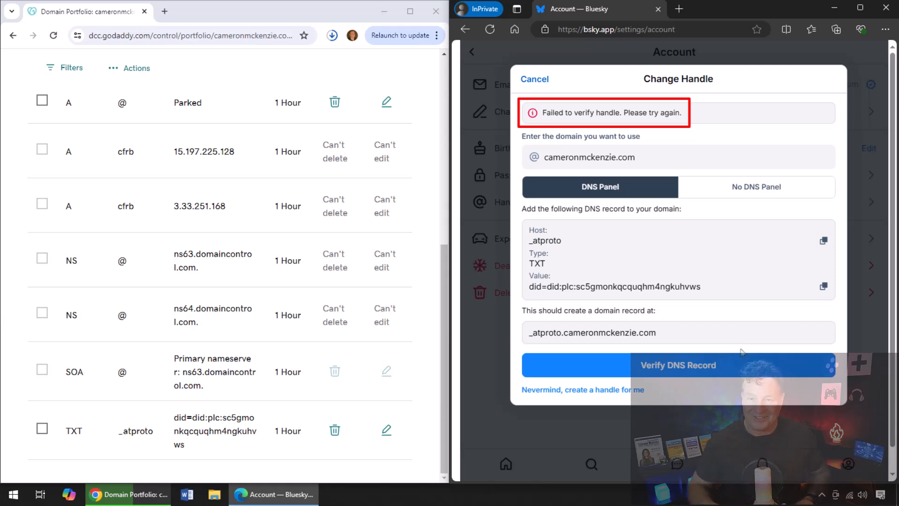
click(742, 357)
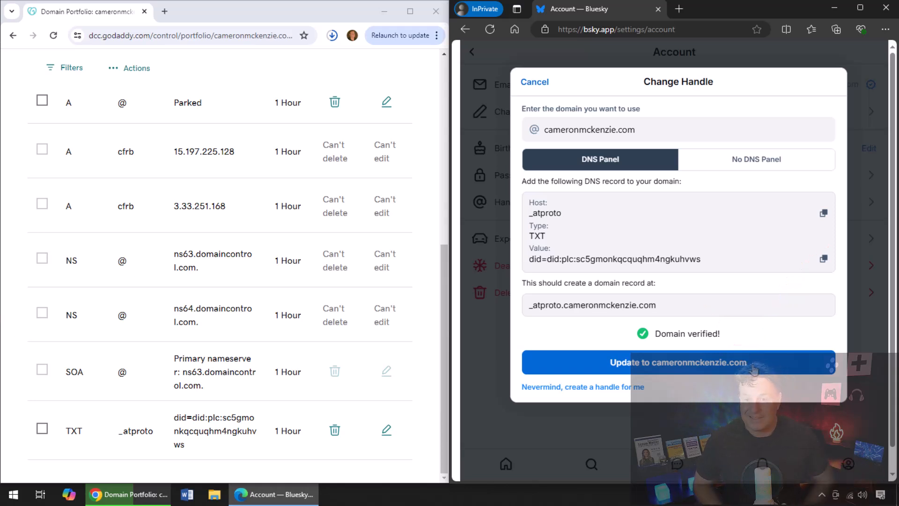
click(754, 364)
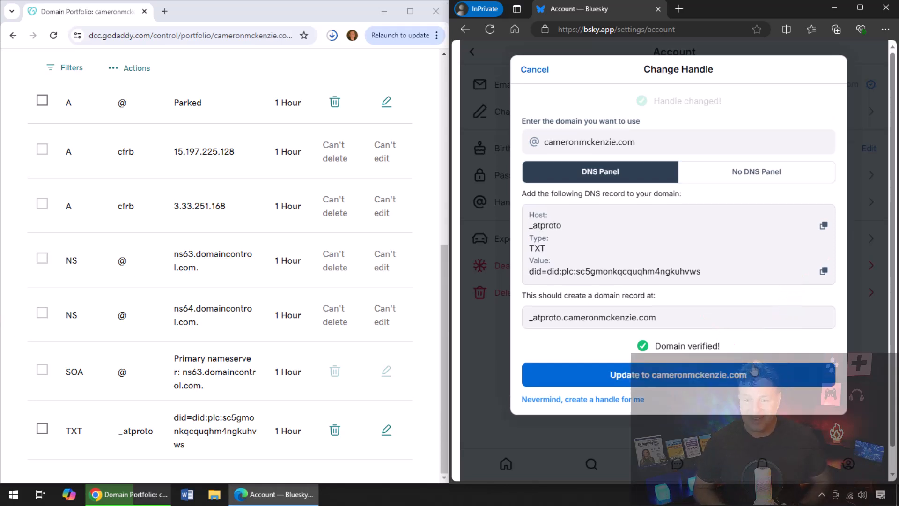
Maximize the Bluesky window, open the profile page and reload it to check the handle.
click(860, 7)
click(197, 259)
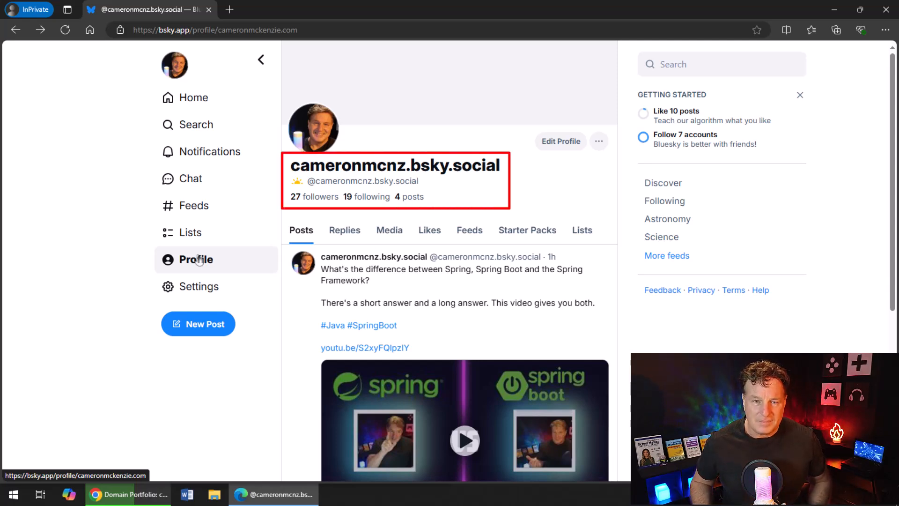
click(65, 30)
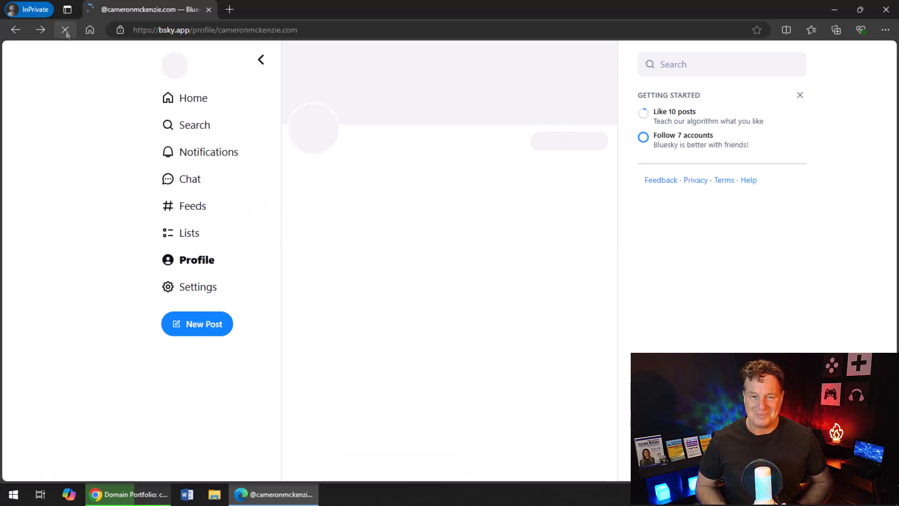